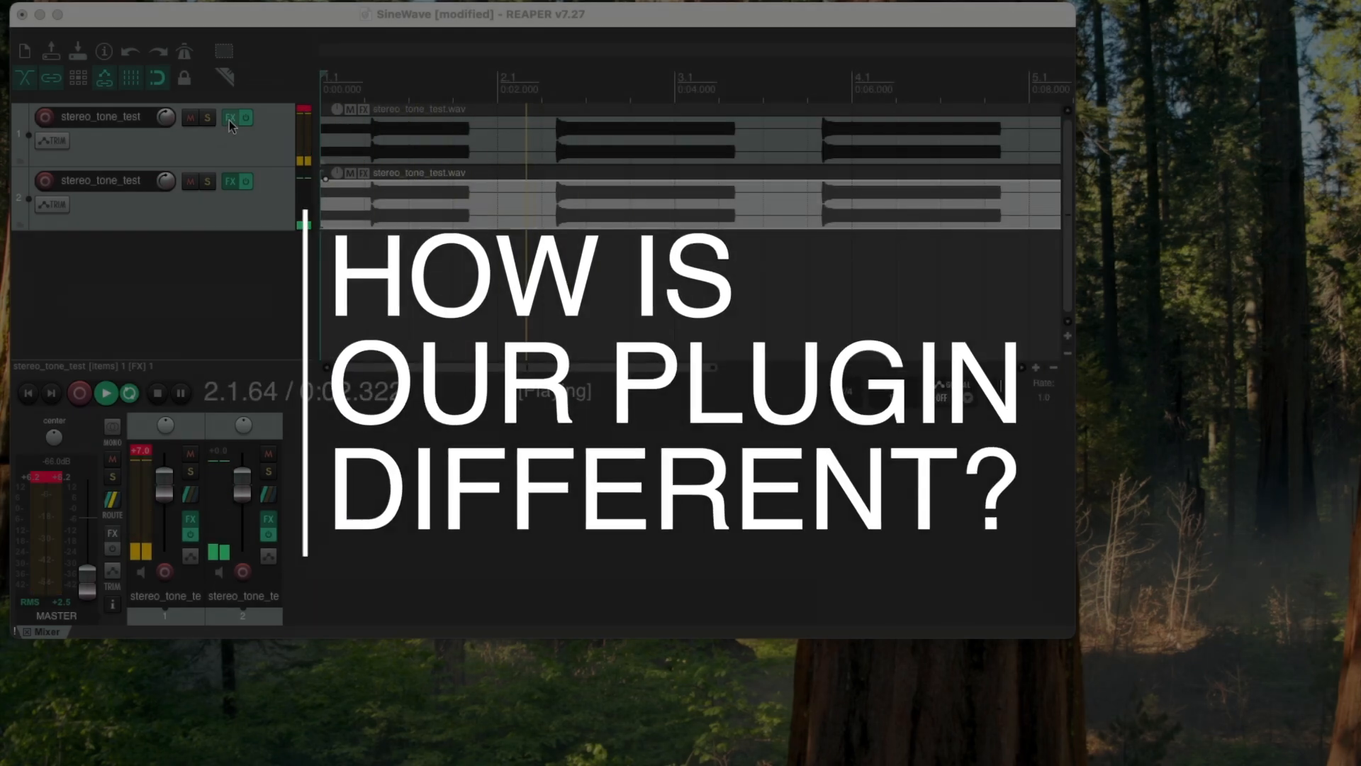
Show track 1's FX chain with the POORTEC program equalizer
left_click(228, 119)
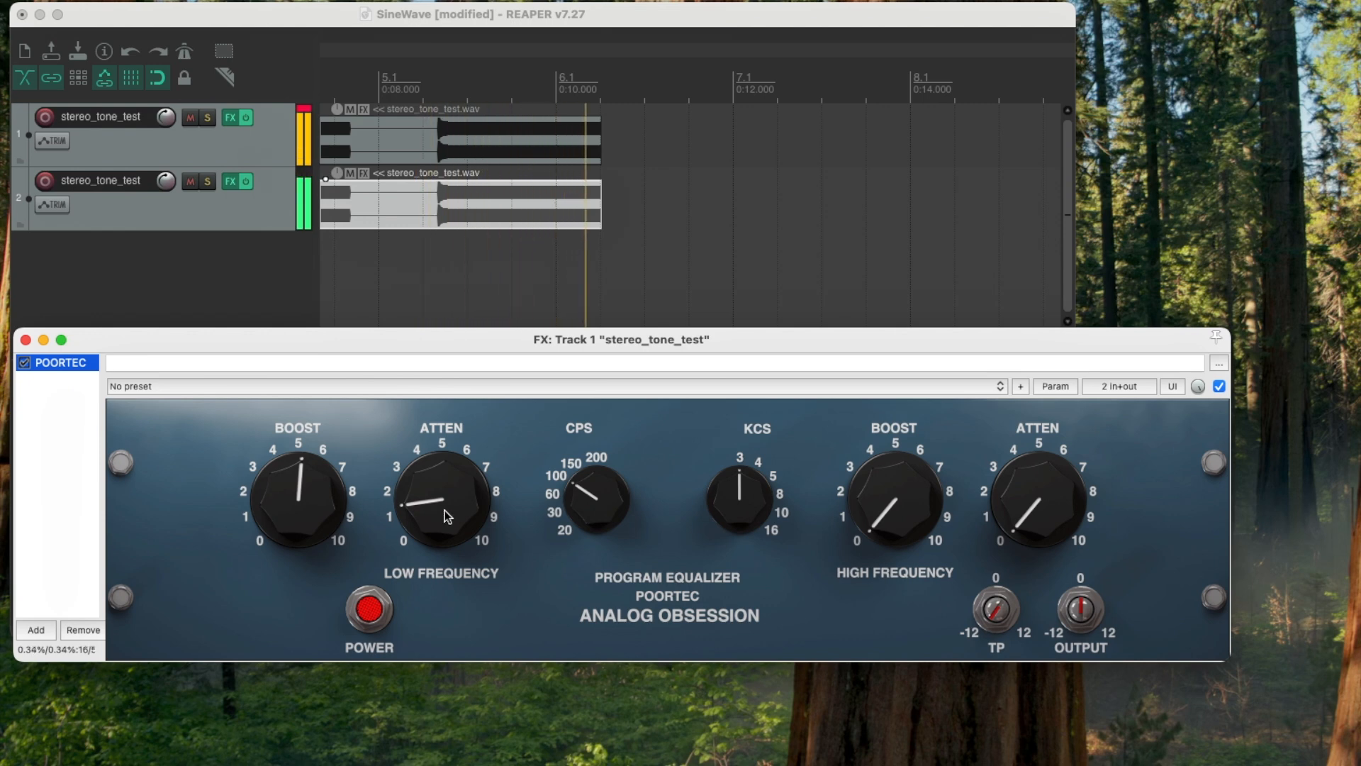
scroll(445, 515, "up", 2)
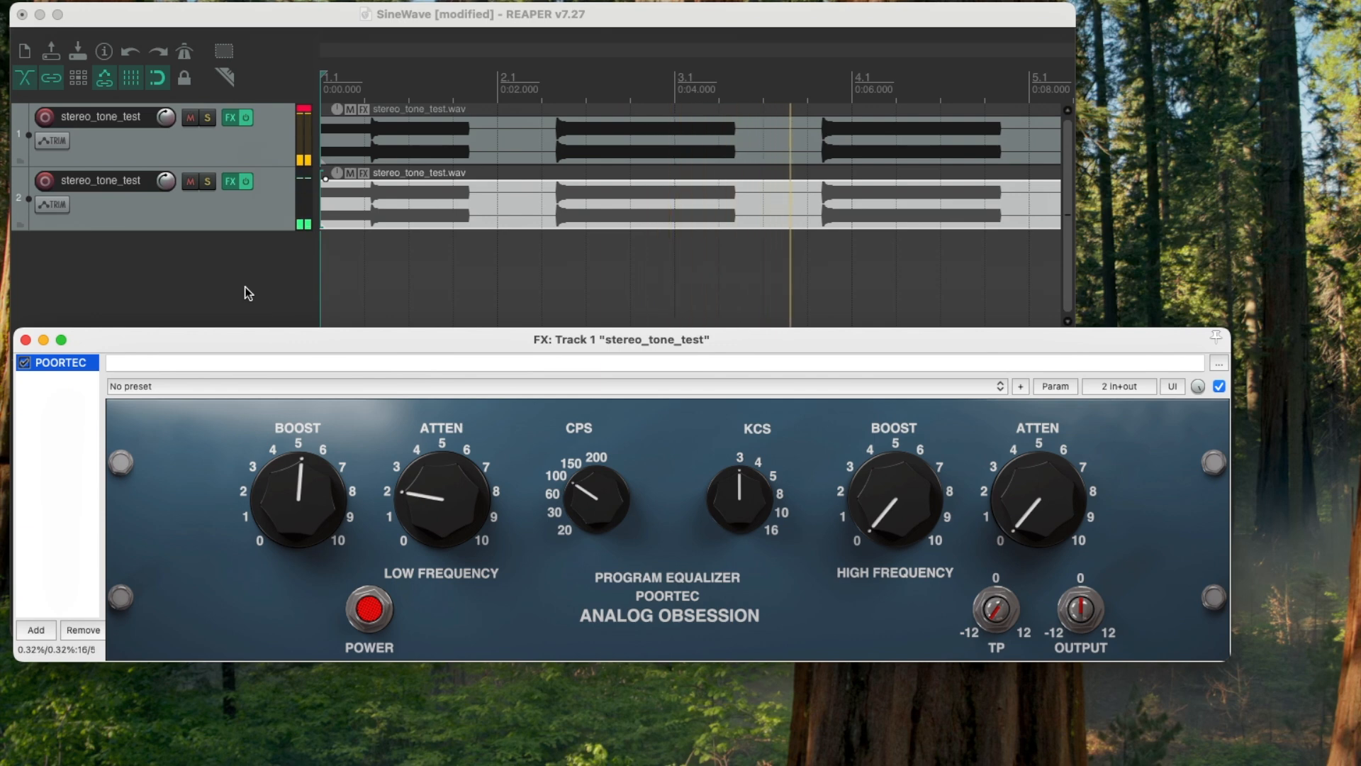
Close track 1's equalizer and bring track 2's Analog Matrix with the Pultec EQP-1A into view
left_click(231, 119)
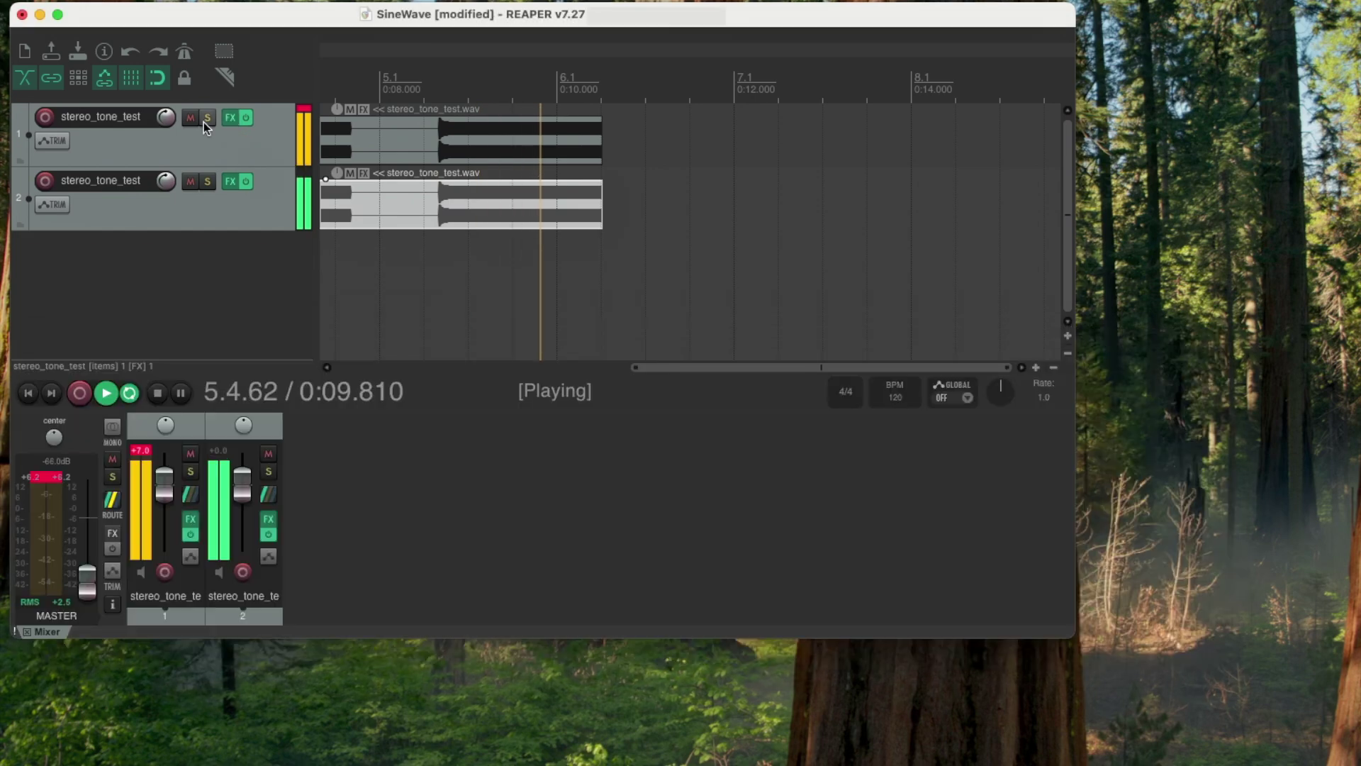
left_click(231, 183)
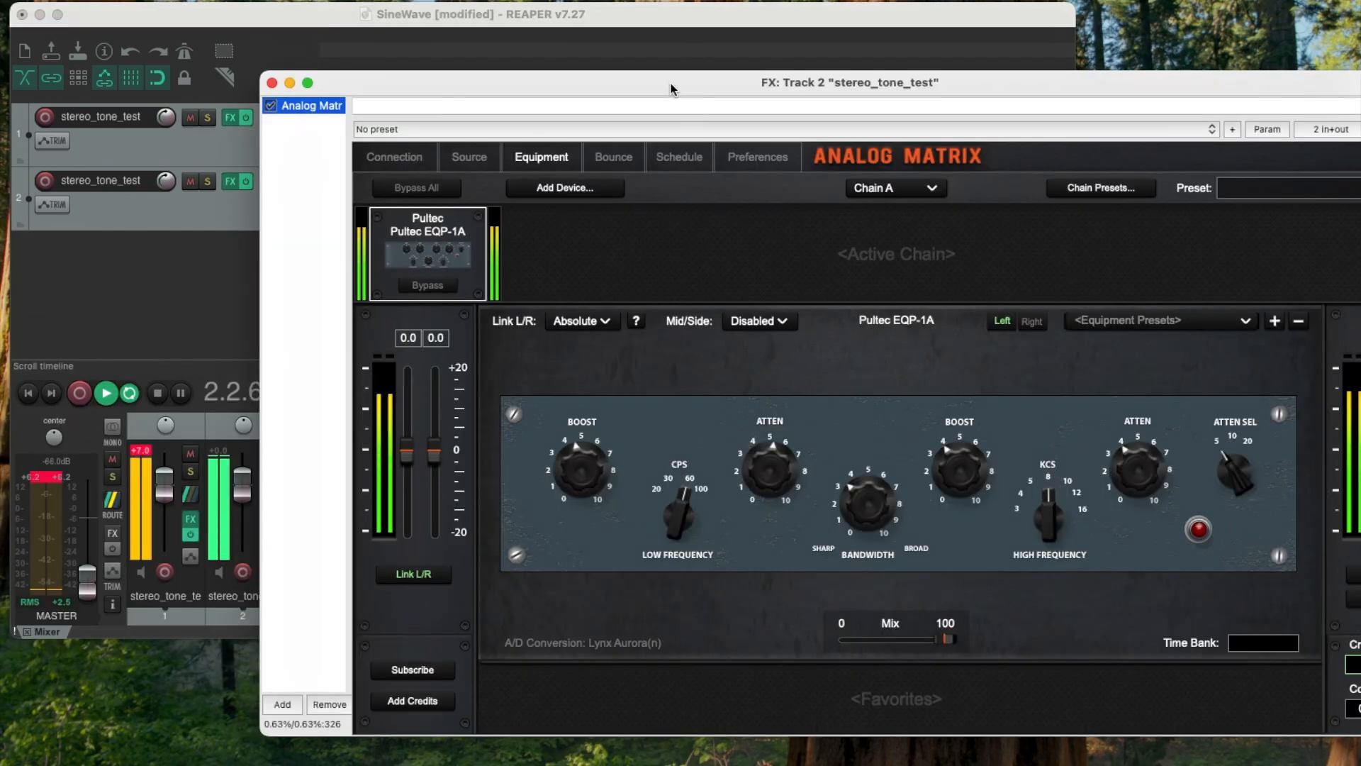
left_click_drag(671, 89, 452, 98)
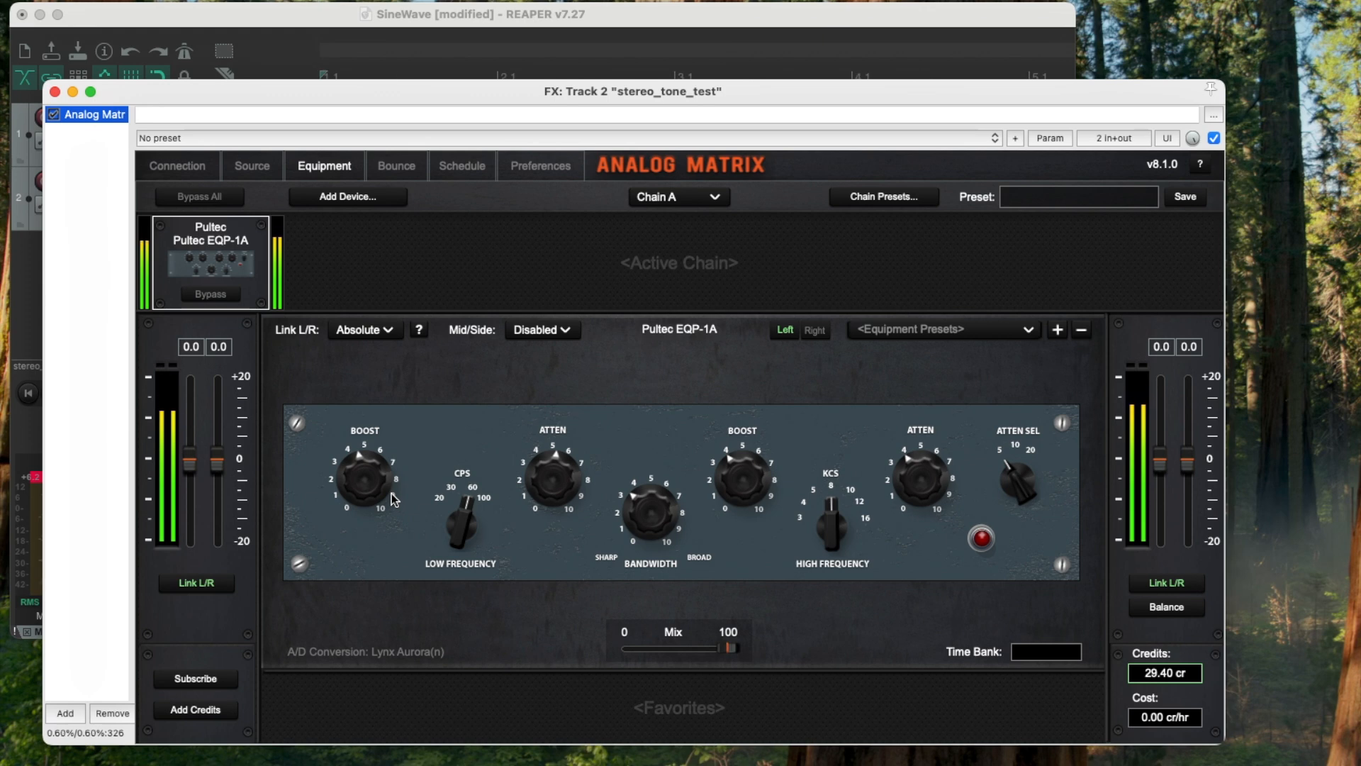
Nudge the Pultec EQP-1A low-frequency knob up slightly and dismiss the Add Device list
left_click(363, 490)
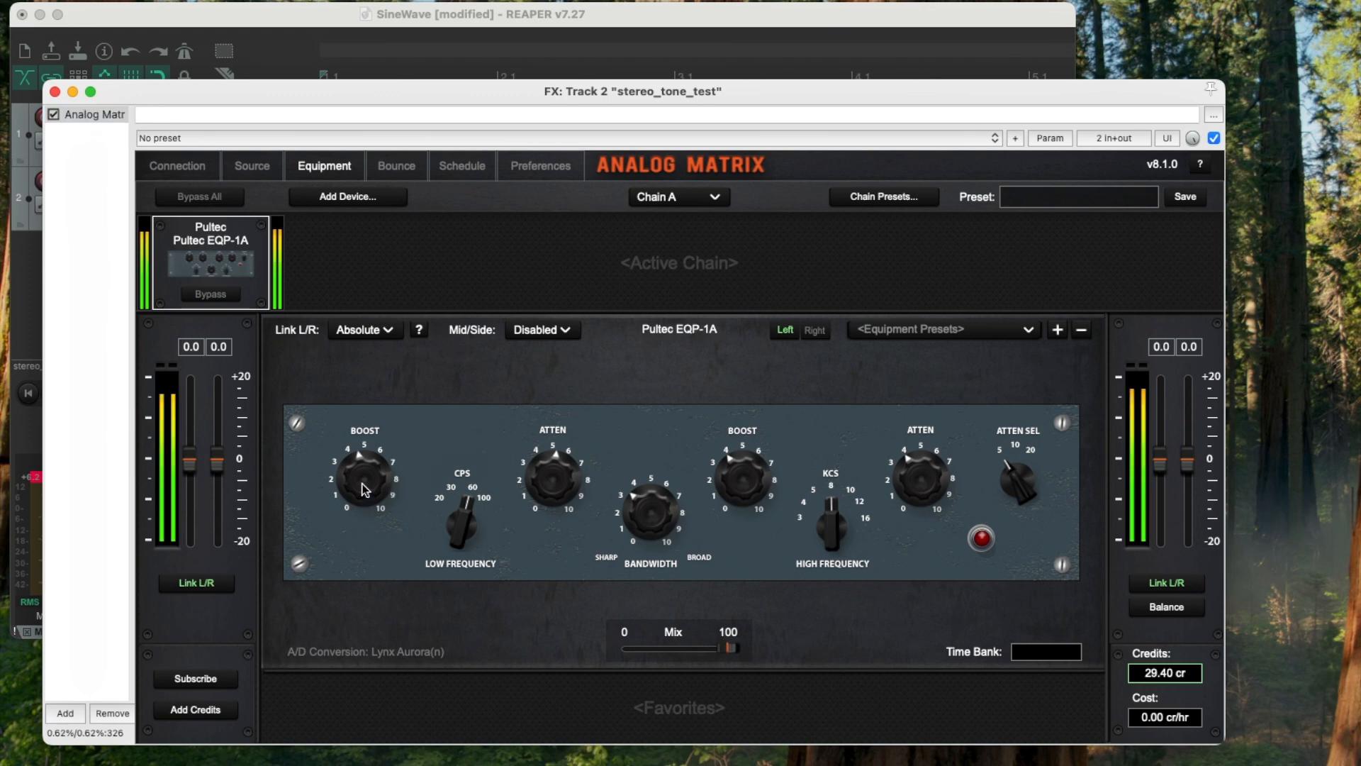
left_click_drag(540, 468, 544, 481)
left_click_drag(538, 487, 536, 472)
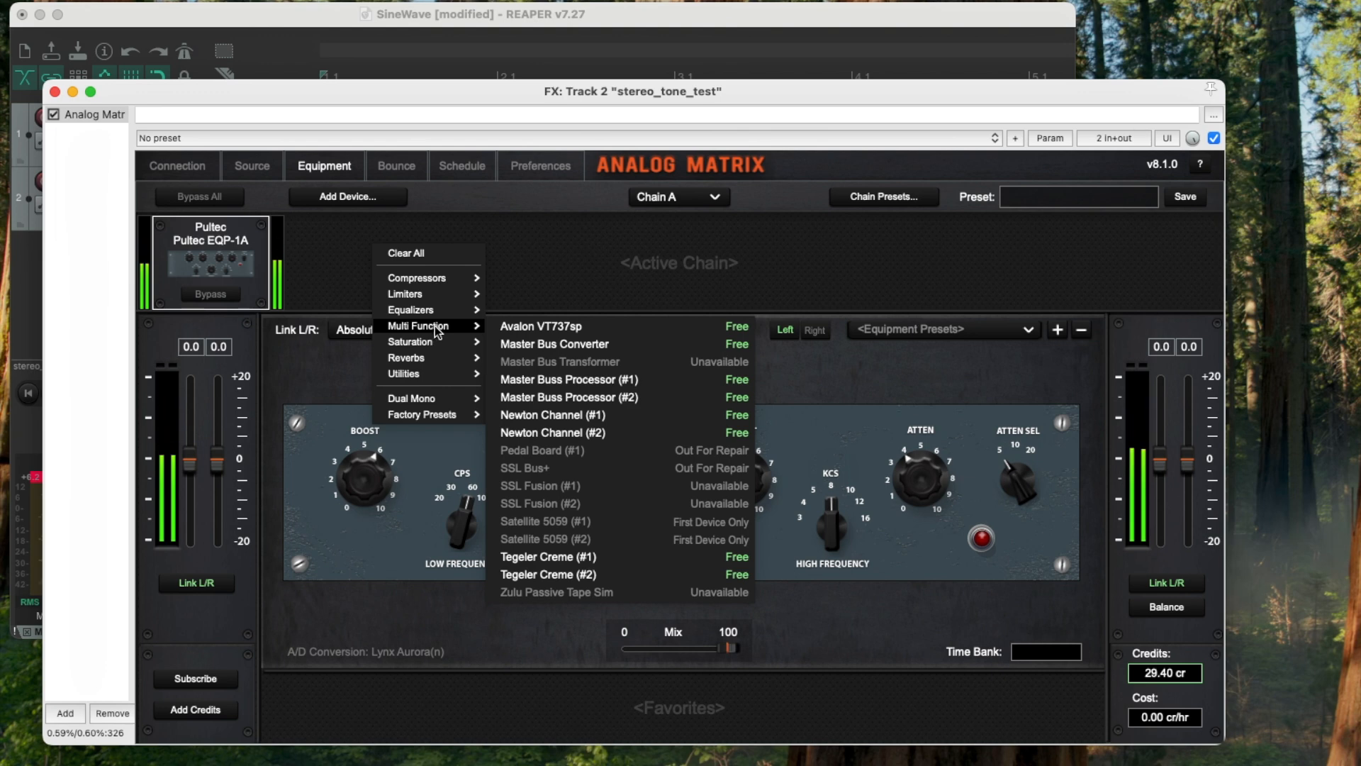
mouse_move(407, 357)
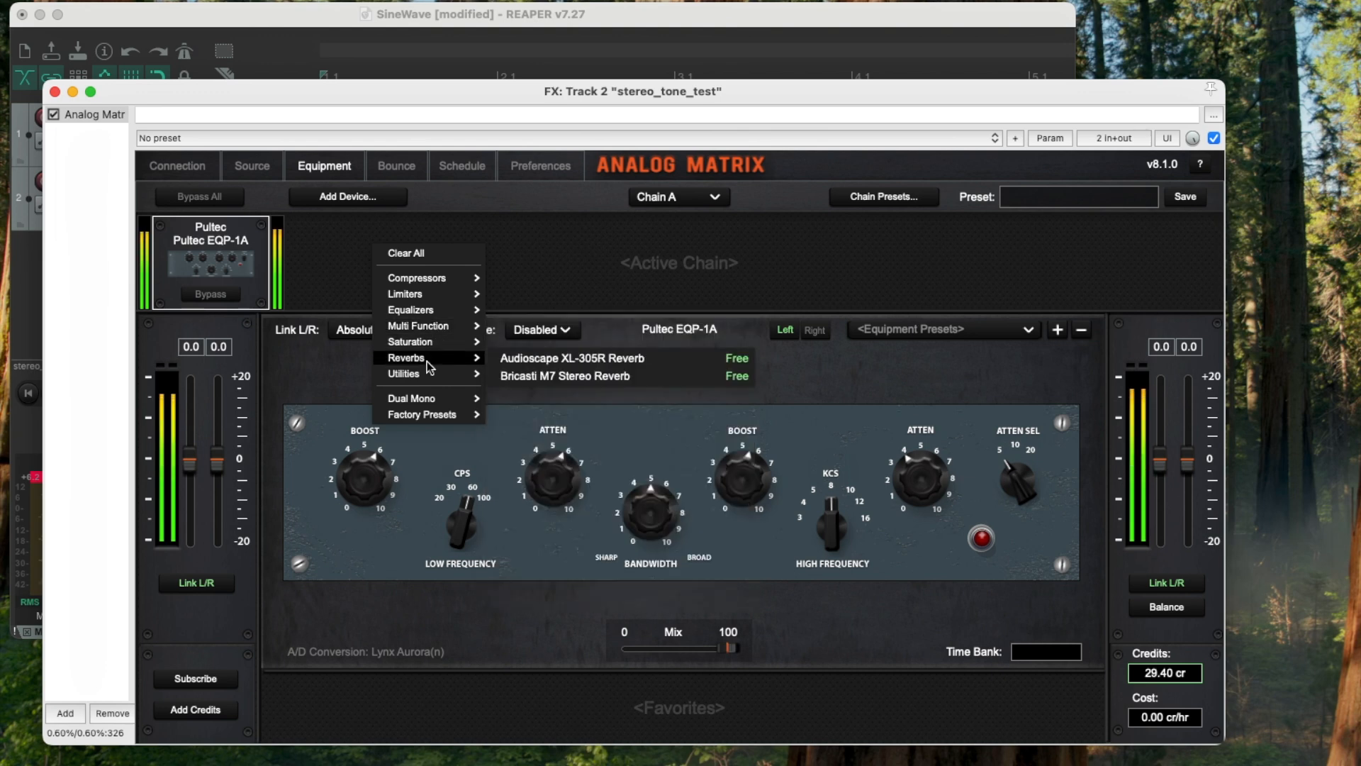
left_click(524, 256)
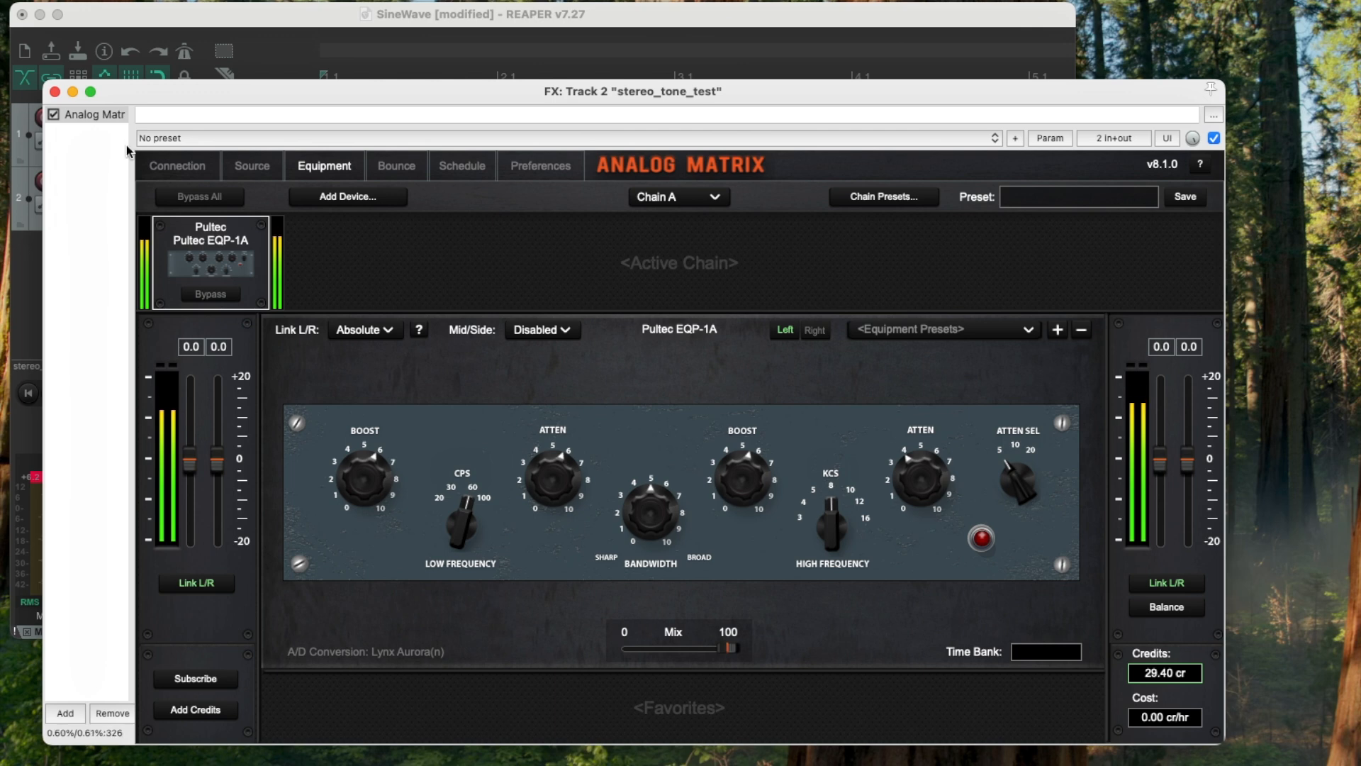
left_click(154, 167)
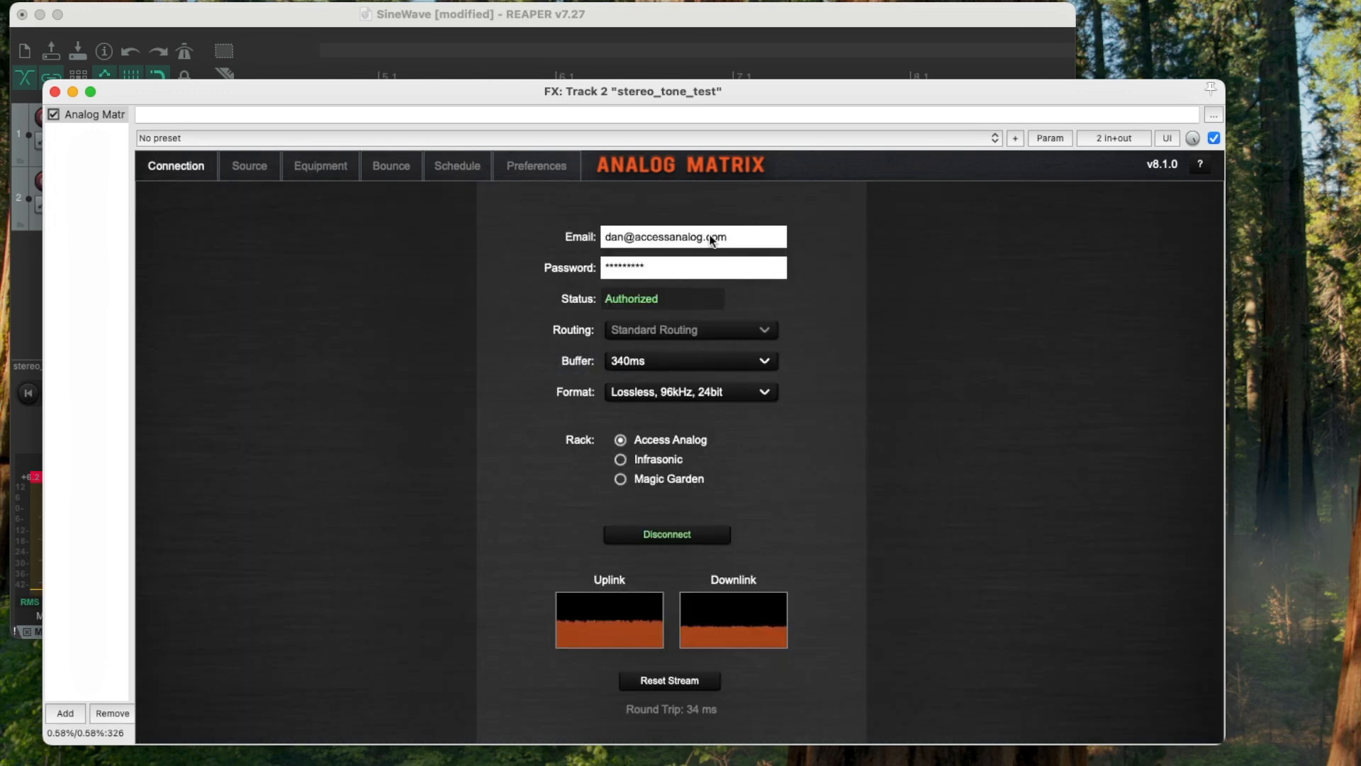
left_click(330, 172)
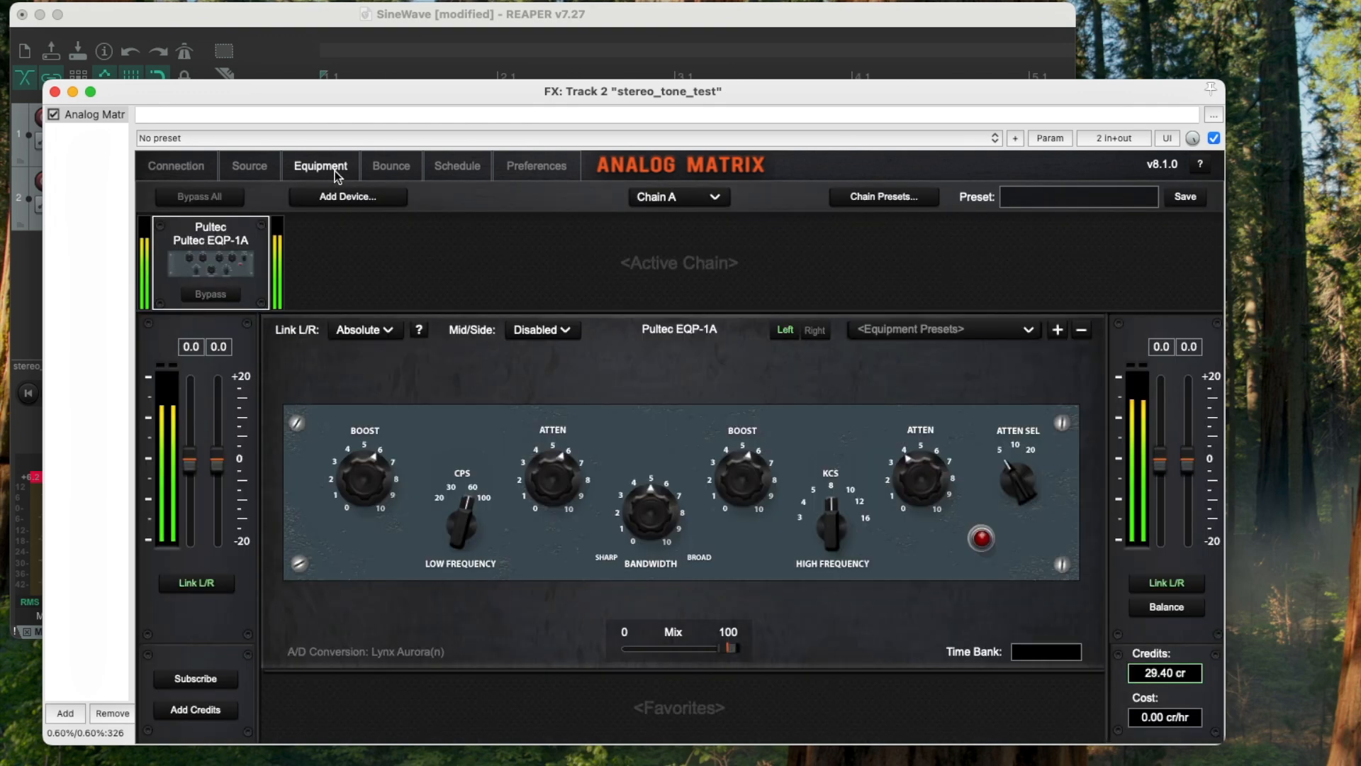